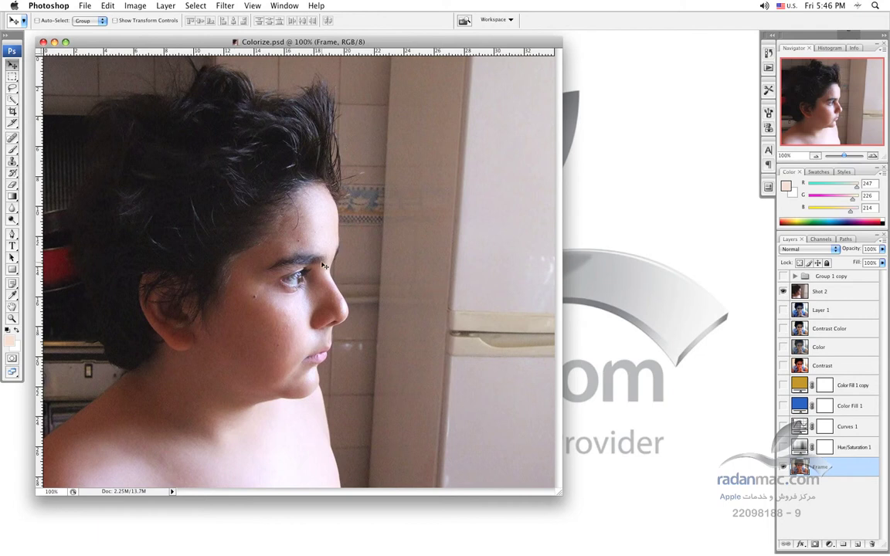
Hide the Shot 2 and Frame layers and make Layer 1 visible so only the blue-tinted portrait shows.
left_click(782, 291)
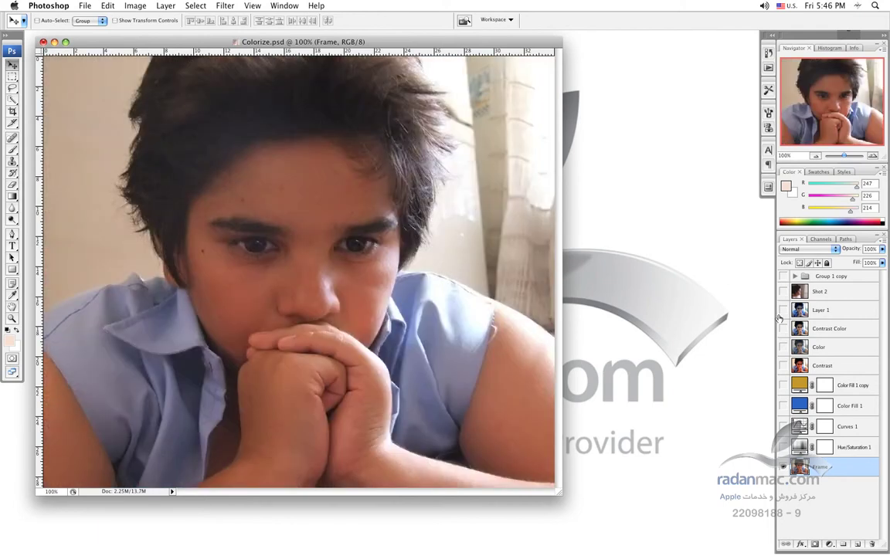
left_click(783, 310)
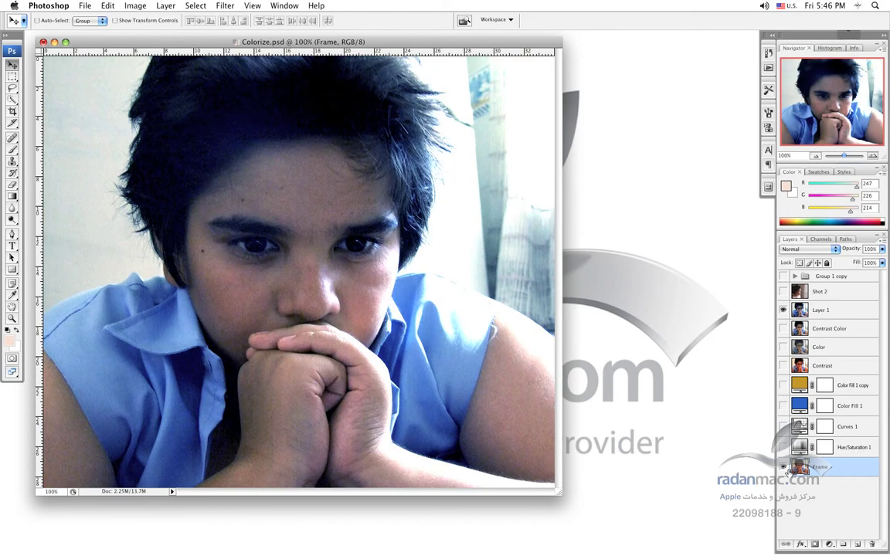
left_click(783, 467)
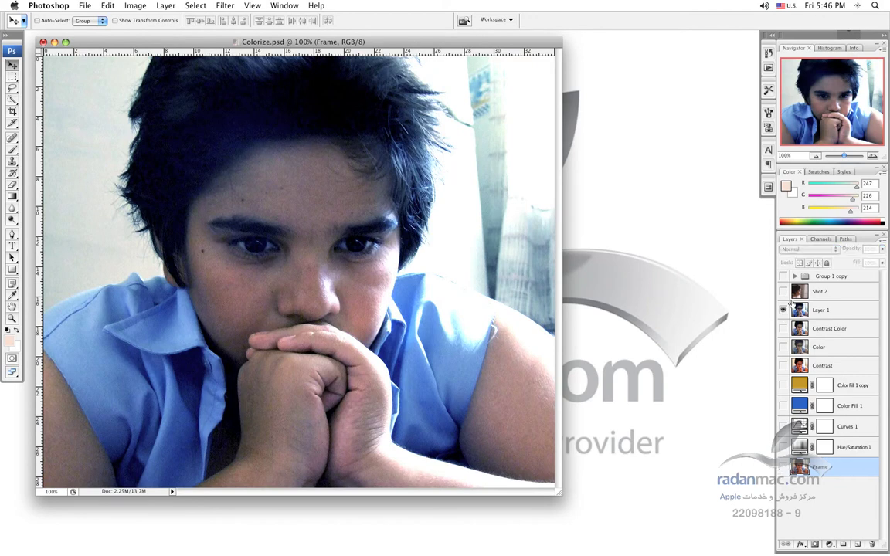
Compare Layer 1 with Shot 2 by repeatedly toggling Shot 2's visibility, and shift the document window slightly.
left_click(783, 292)
left_click(783, 292)
left_click(783, 293)
left_click(782, 292)
left_click(783, 294)
left_click(784, 294)
left_click(784, 294)
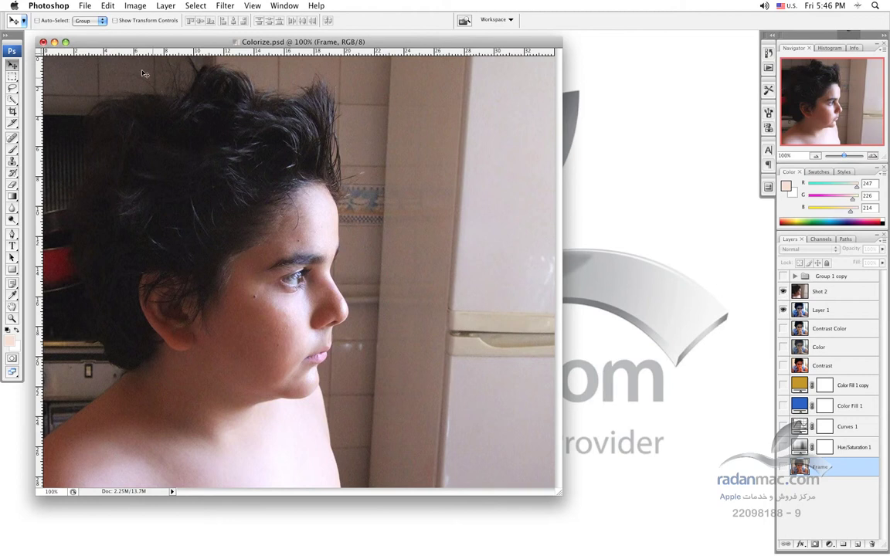
left_click_drag(122, 44, 127, 48)
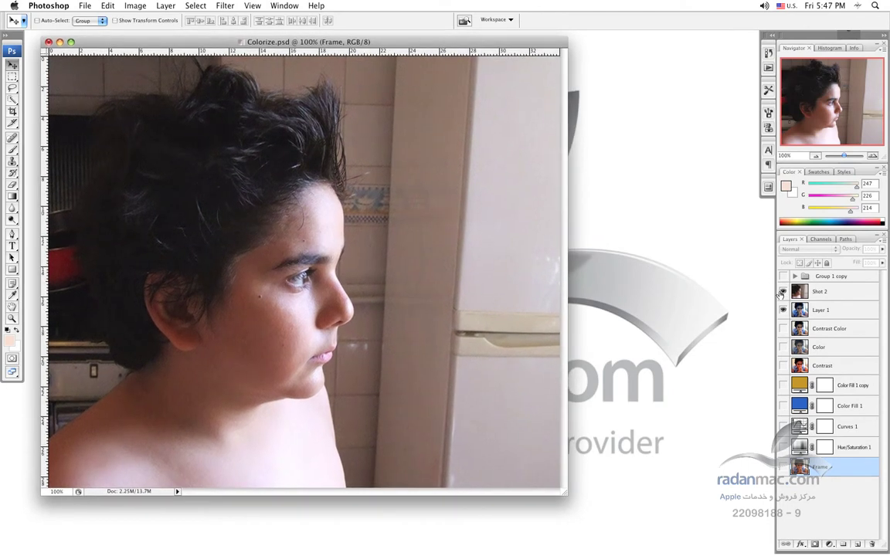
left_click_drag(377, 42, 386, 46)
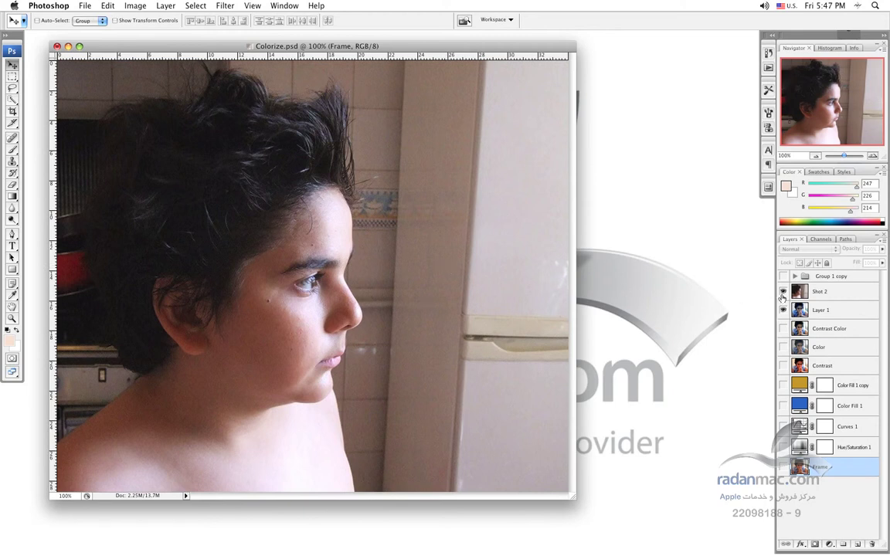
Switch to Keynote, move the Color Notes window aside to review its slide, and return to Photoshop.
key("super+Tab")
key("super+Tab")
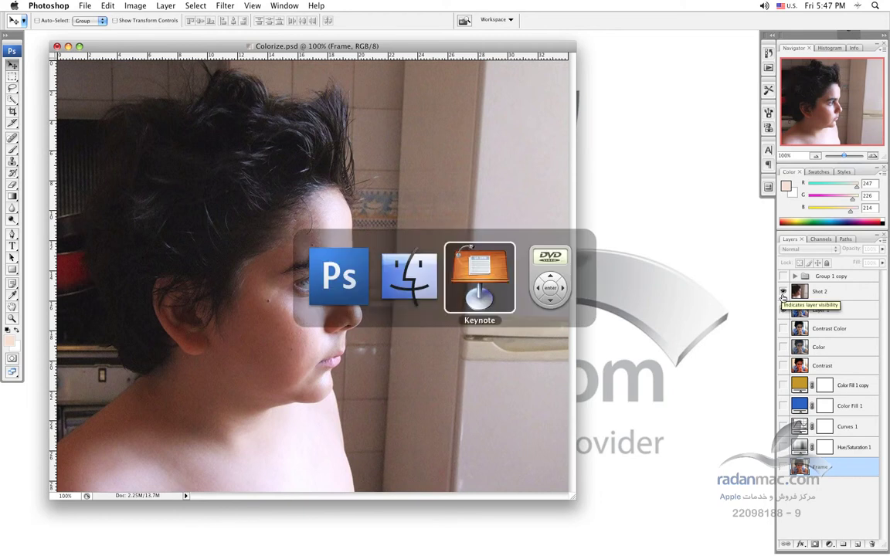
left_click_drag(279, 89, 355, 101)
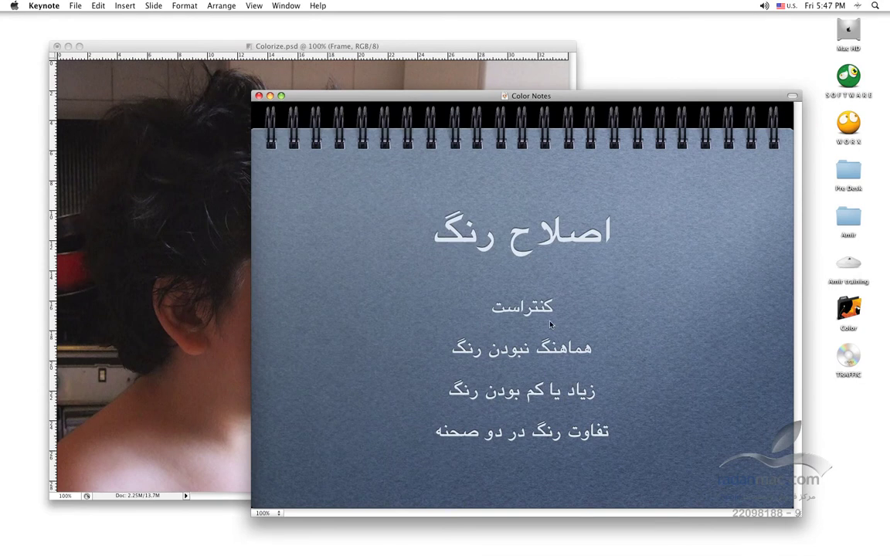
left_click(178, 317)
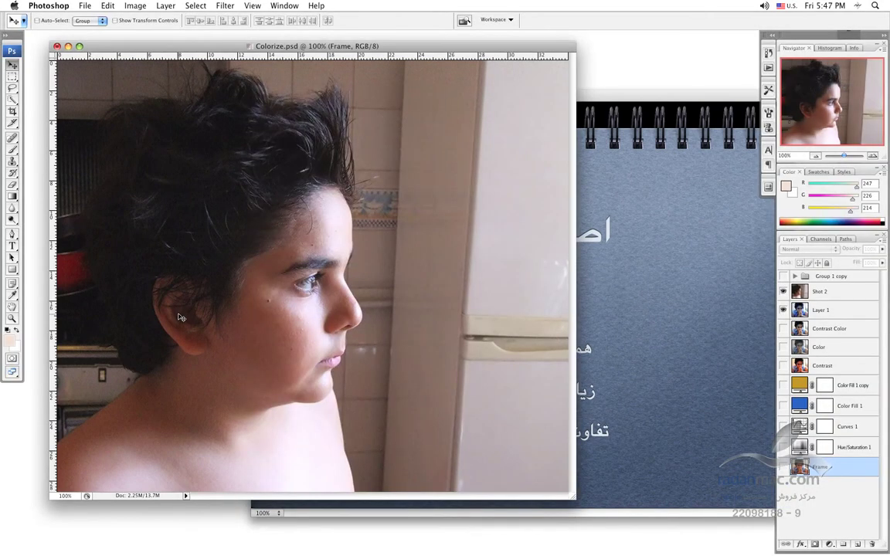
Show the Contrast layer in place of Layer 1 and compare it with Shot 2 by toggling Shot 2's visibility.
left_click(784, 310)
left_click(784, 366)
left_click(785, 297)
left_click(785, 297)
left_click(785, 296)
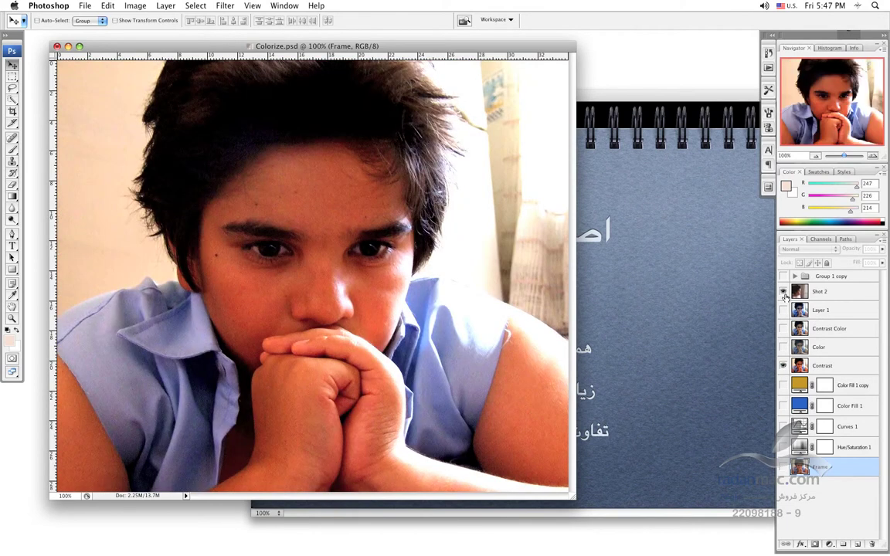
left_click(784, 296)
left_click(784, 297)
left_click(784, 297)
left_click(784, 297)
left_click(784, 292)
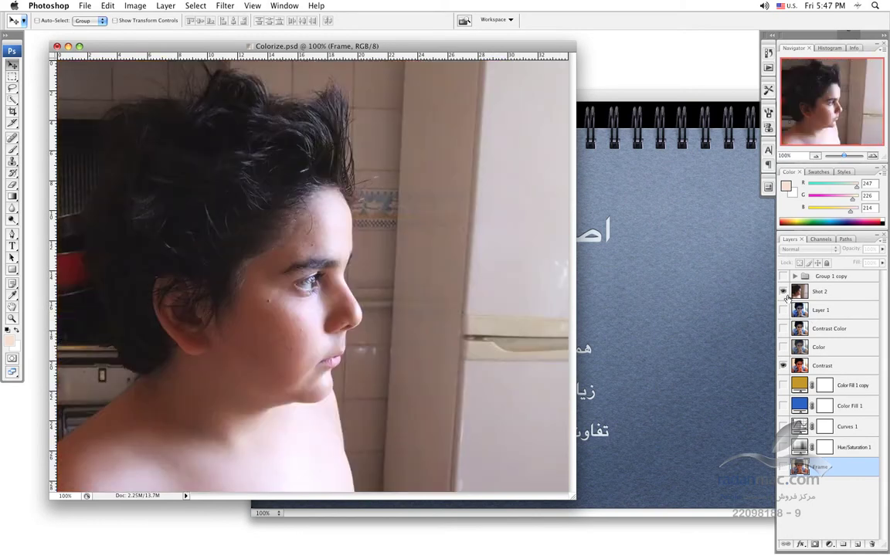
Review the color correction points on the Color Notes slide in Keynote, and return to Photoshop.
left_click(653, 304)
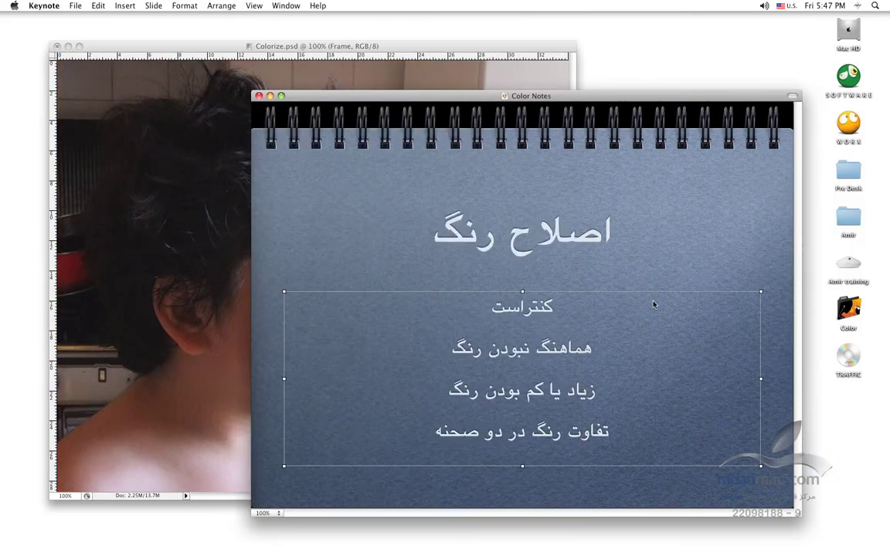
left_click(768, 264)
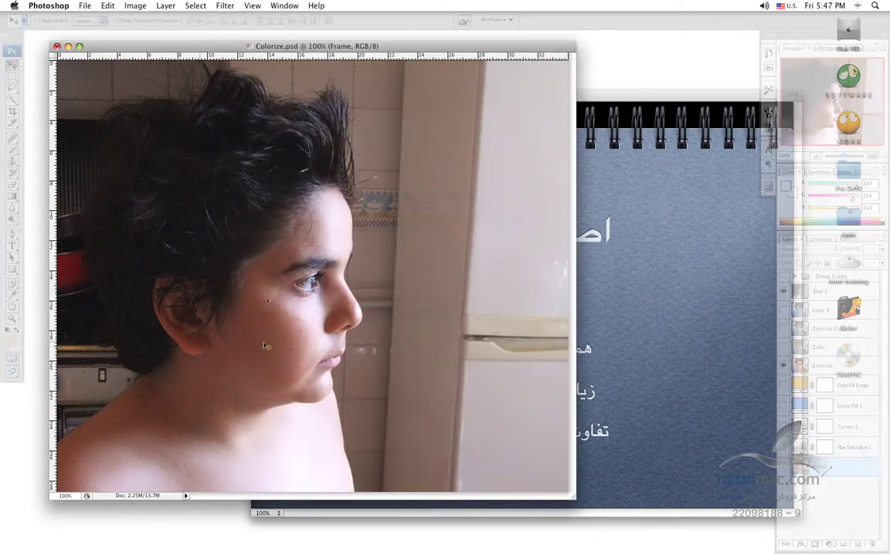
left_click(159, 314)
Compare the Color layer, shown instead of Contrast, with Shot 2, and check the Color Notes slide in Keynote.
left_click(783, 347)
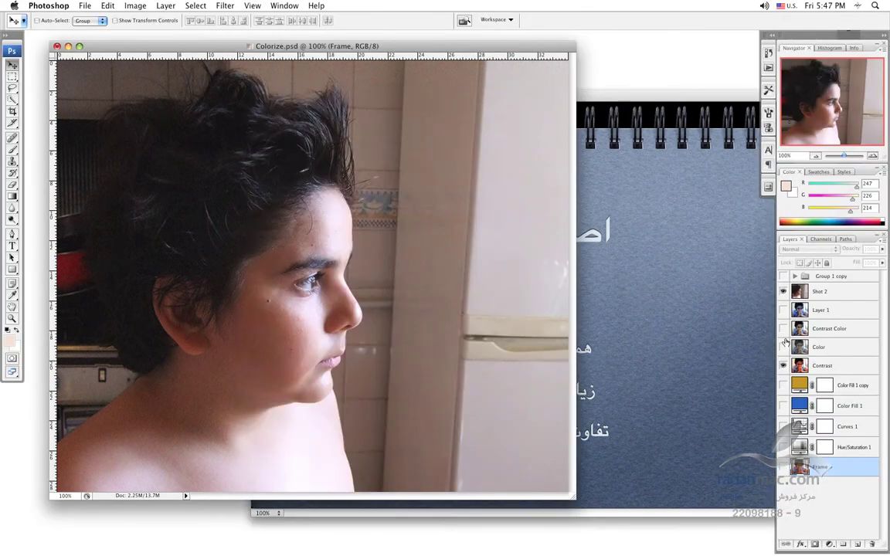
left_click(783, 291)
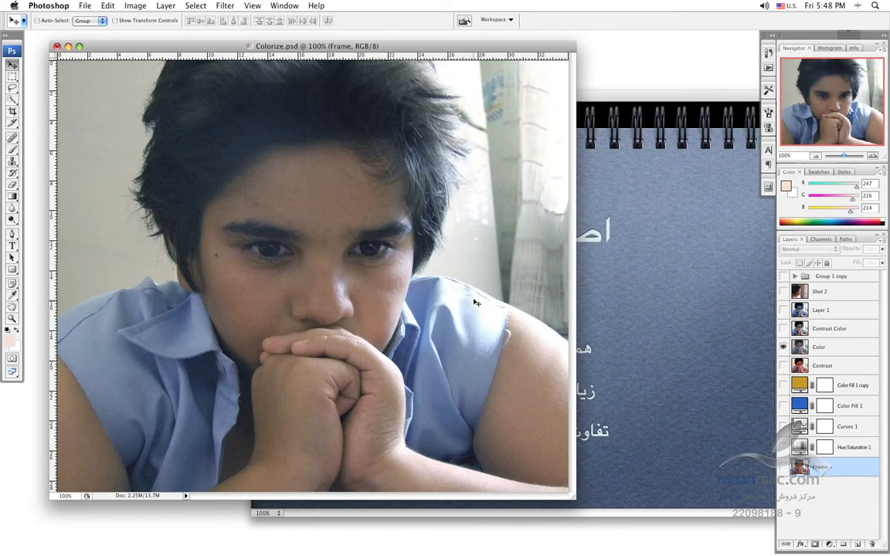
left_click(784, 291)
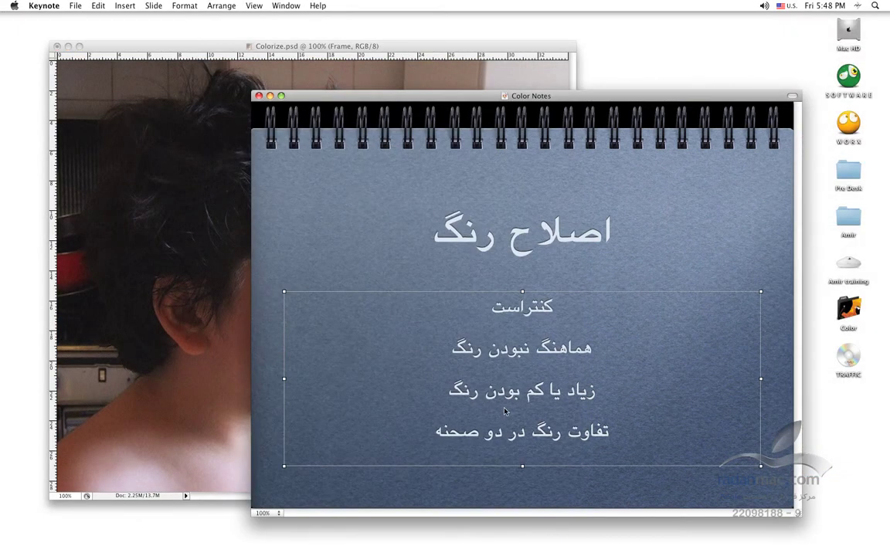
left_click(694, 391)
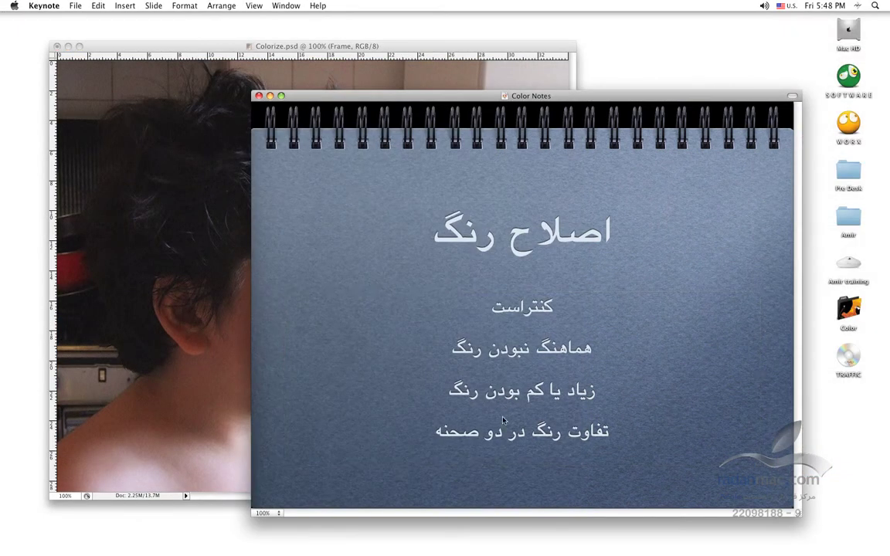
left_click(245, 421)
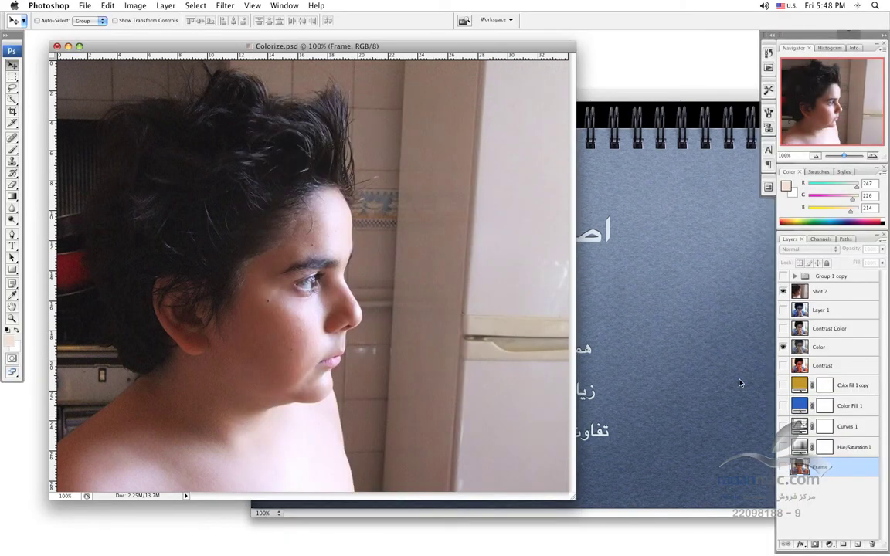
Make the Contrast Color layer visible along with Color, and toggle Shot 2 on and off to compare them.
left_click(783, 347)
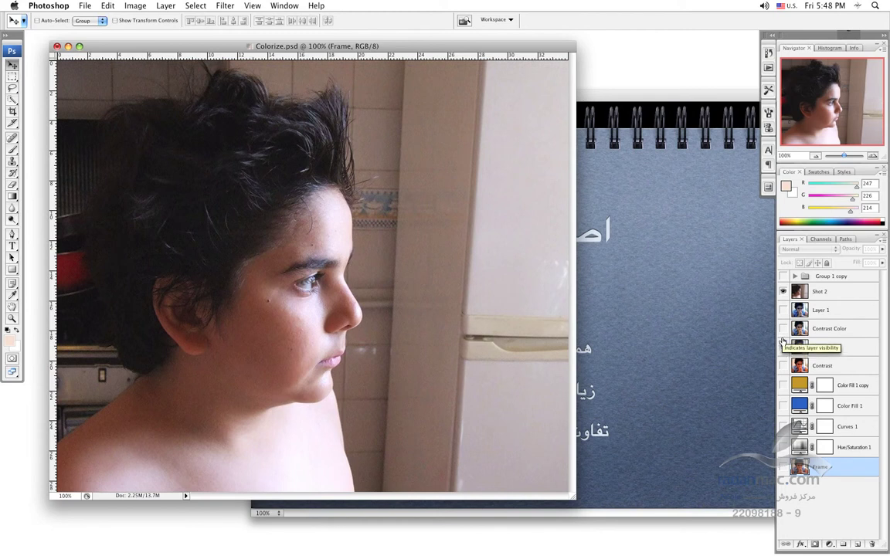
left_click(783, 328)
left_click(783, 292)
left_click(784, 294)
left_click(783, 294)
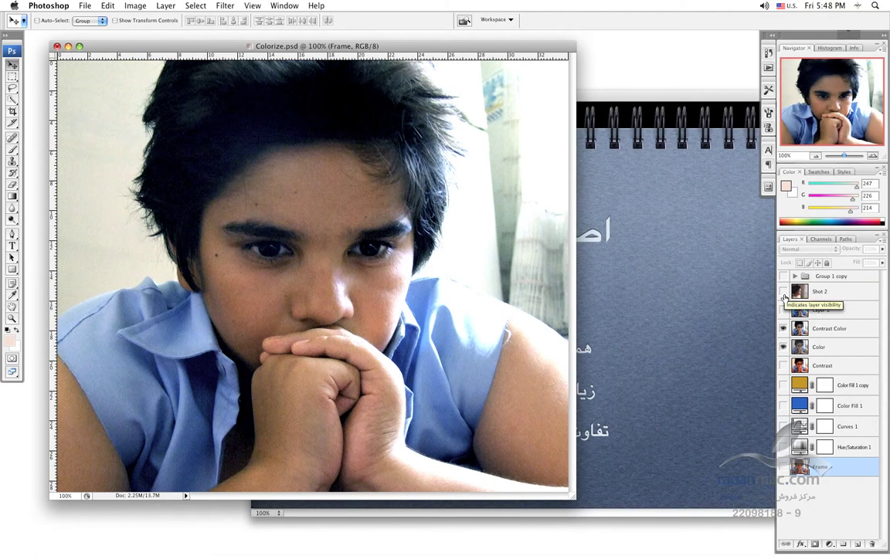
left_click(783, 294)
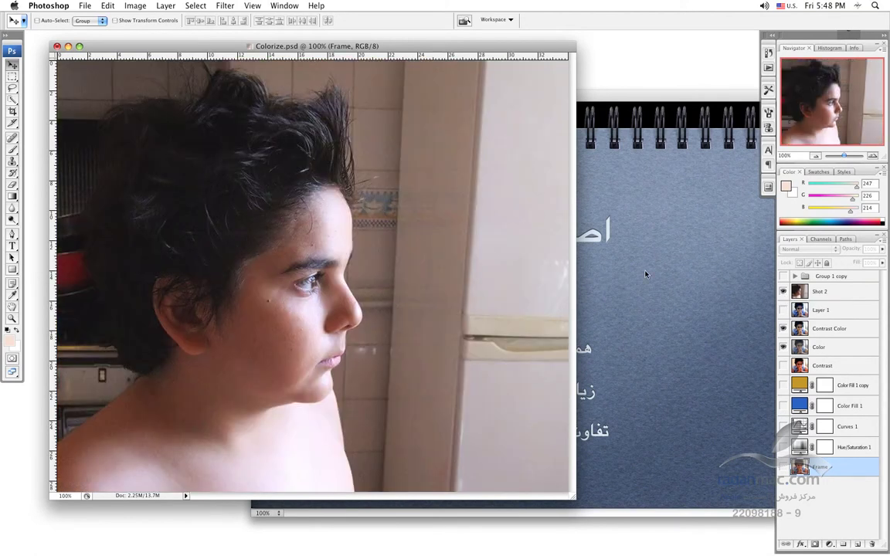
Bring up the Color Notes slide in Keynote, shift its window slightly, and switch back to Photoshop.
left_click_drag(614, 95, 596, 95)
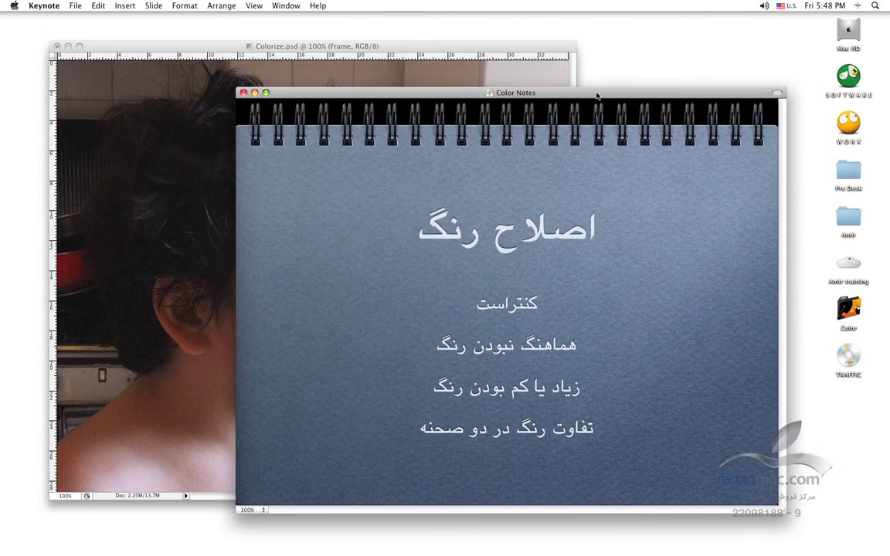
left_click(493, 47)
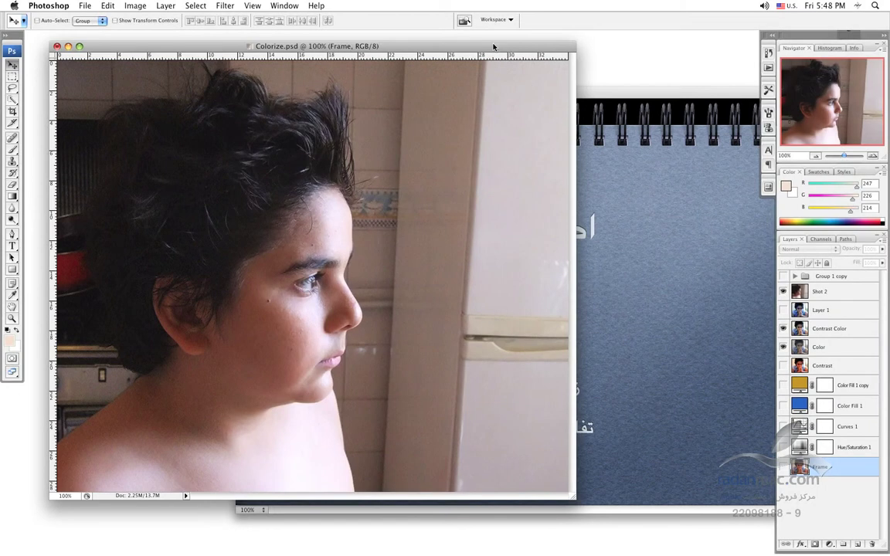
Hide Shot 2 and toggle Layer 1 to compare it with Contrast Color, leaving Layer 1 visible.
left_click(783, 292)
left_click(782, 311)
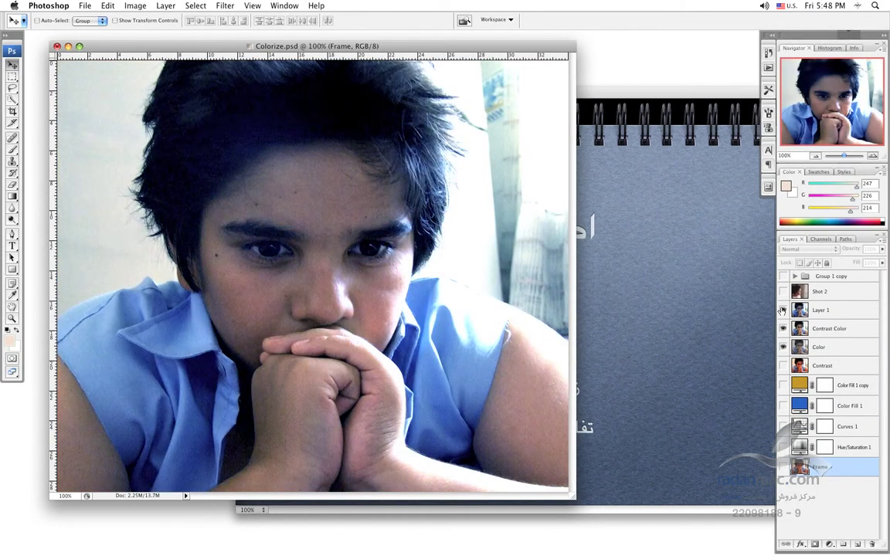
left_click(782, 311)
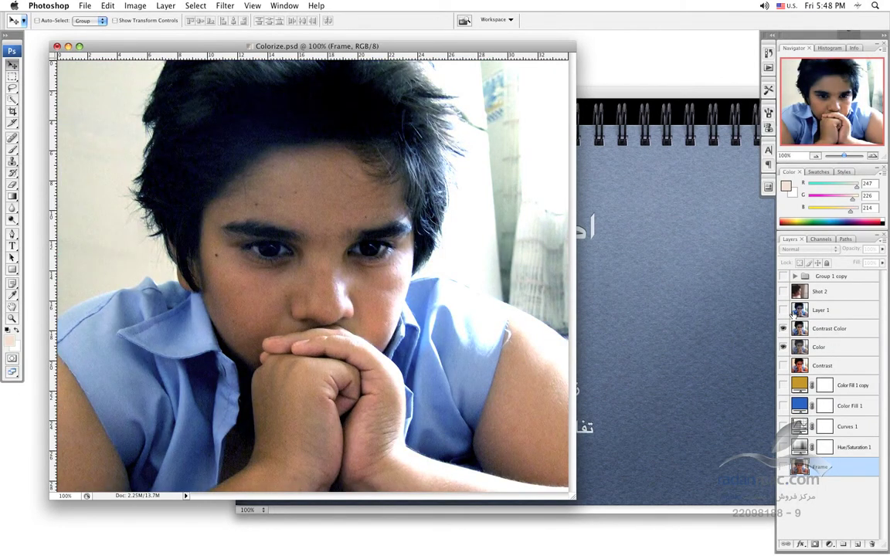
left_click(781, 311)
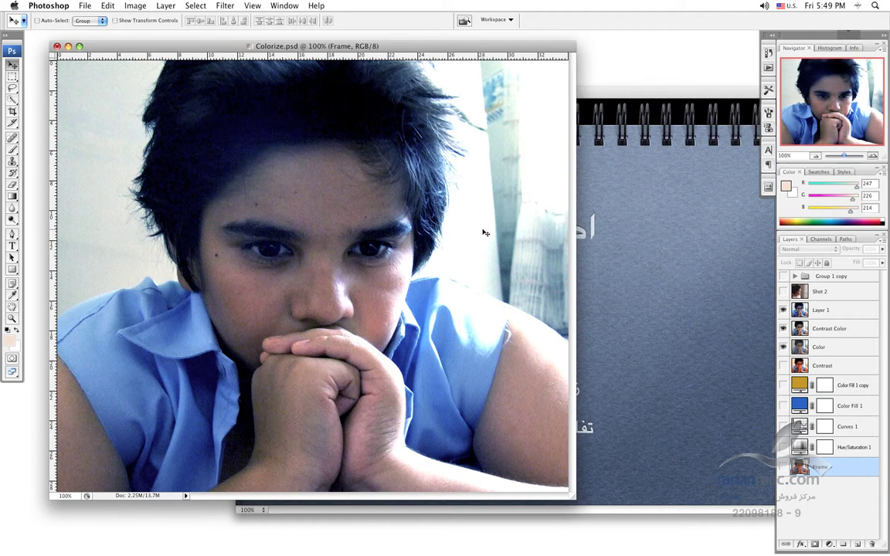
Compare Layer 1 with Shot 2 and Contrast Color by toggling layer visibility, leaving Shot 2 hidden.
left_click(782, 292)
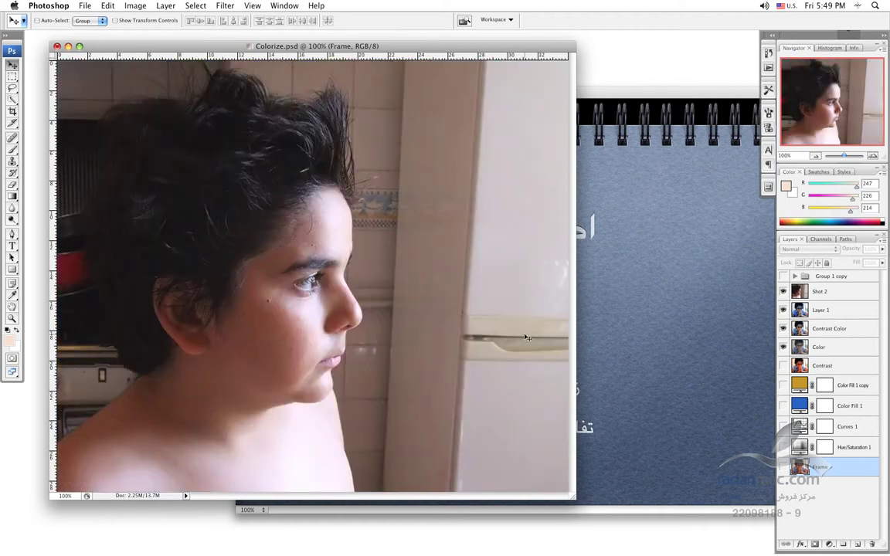
left_click(782, 291)
left_click(782, 292)
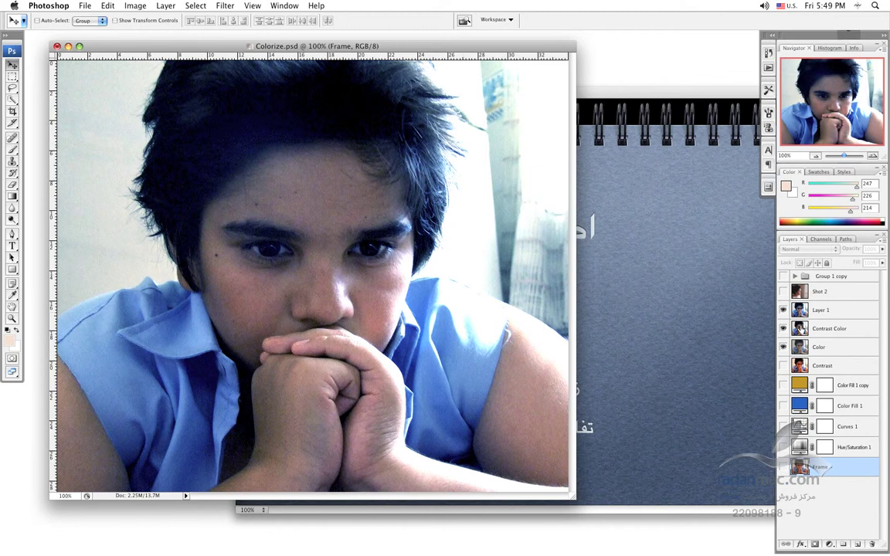
left_click(783, 310)
left_click(782, 310)
left_click(783, 328)
mouse_move(132, 51)
left_mouse_down()
mouse_move(120, 49)
mouse_move(127, 53)
left_mouse_up()
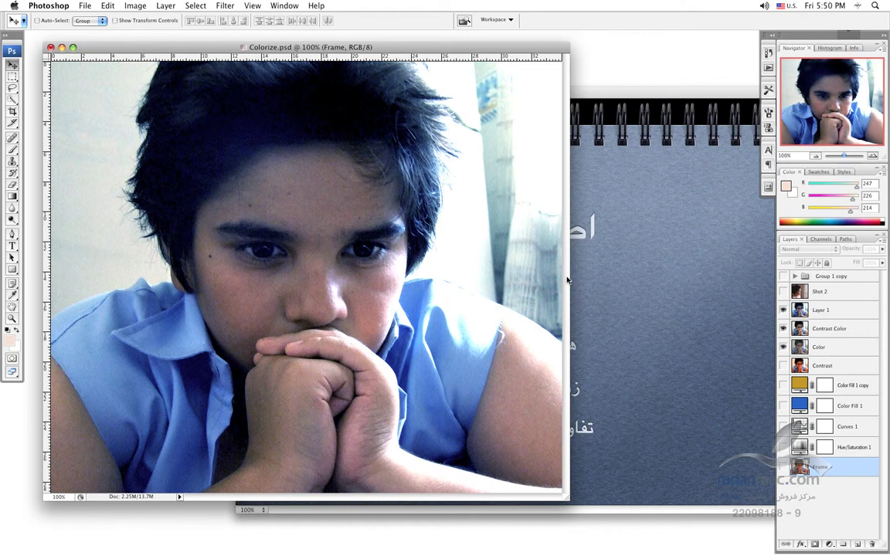
Switch to Keynote, move the Color Notes window further aside, point out the Color application, and return to Photoshop.
left_click(592, 90)
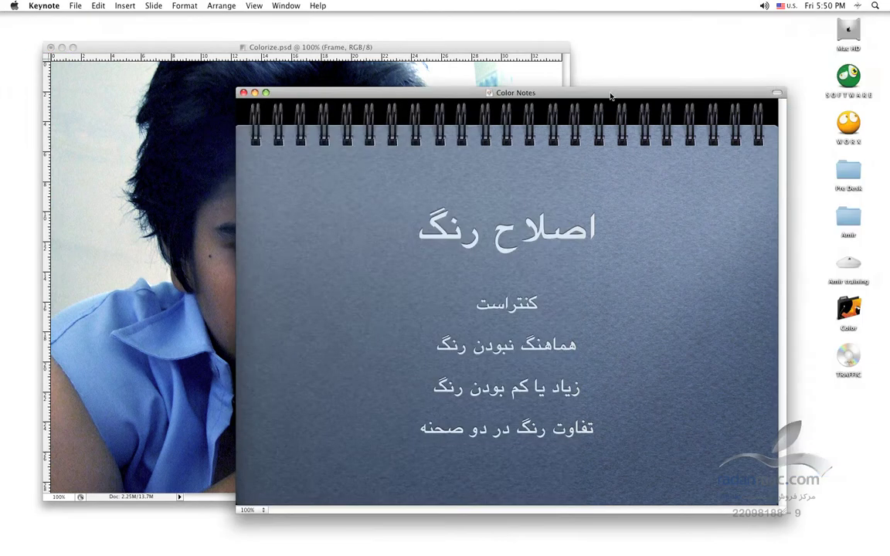
left_click_drag(620, 93, 585, 94)
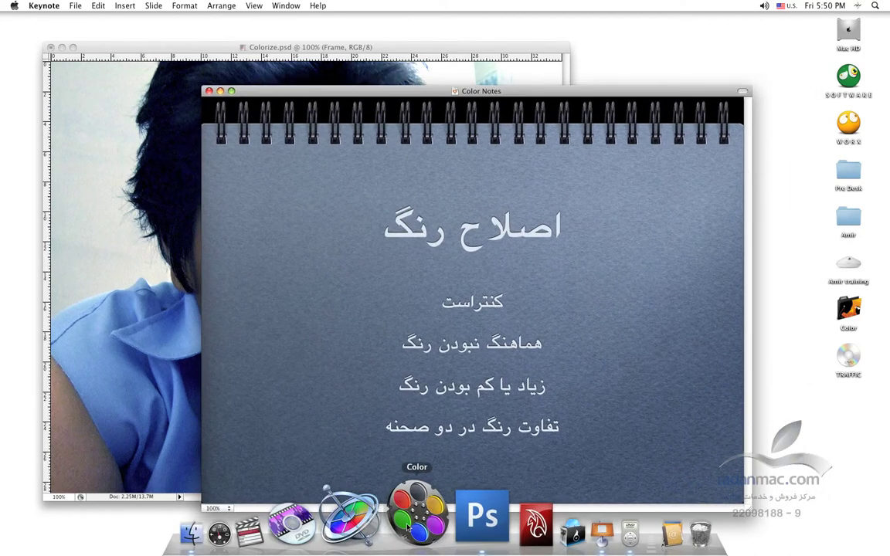
left_click(153, 330)
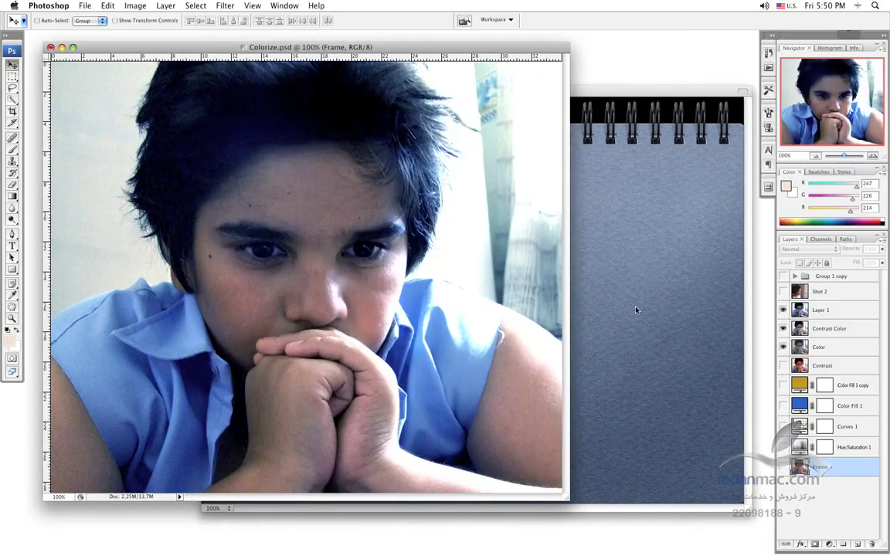
Toggle Shot 2 on and off over Layer 1 once more, and nudge the document window.
left_click(781, 291)
left_click(781, 291)
left_click_drag(353, 51, 350, 50)
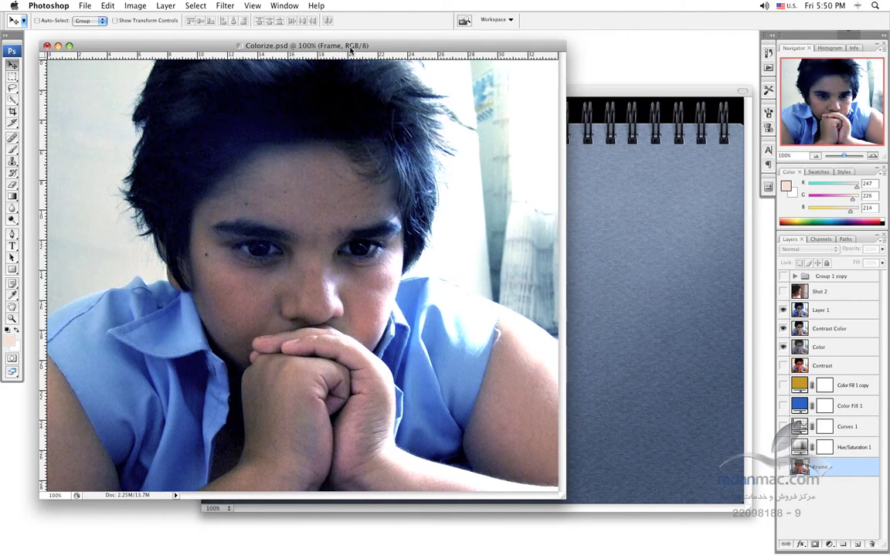
Bring the Color Notes slide in Keynote back to the front and reveal the available applications.
left_click(581, 90)
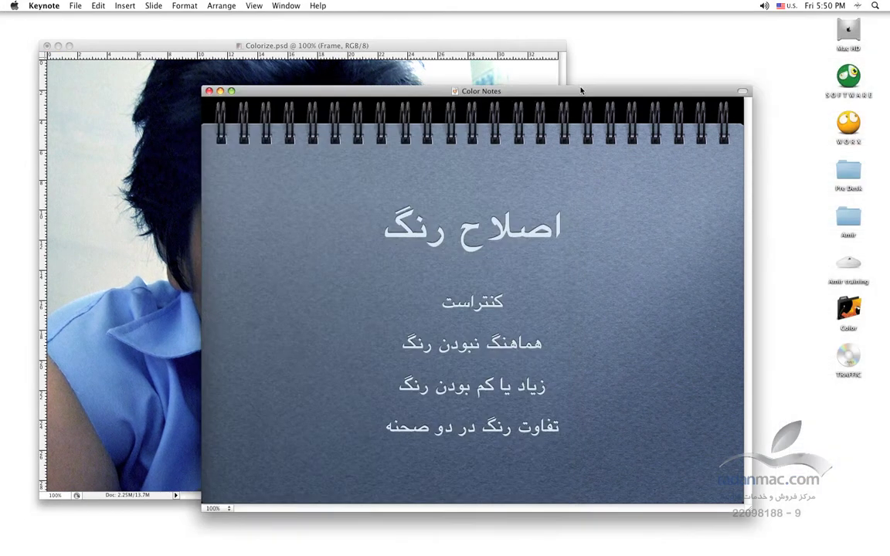
mouse_move(416, 551)
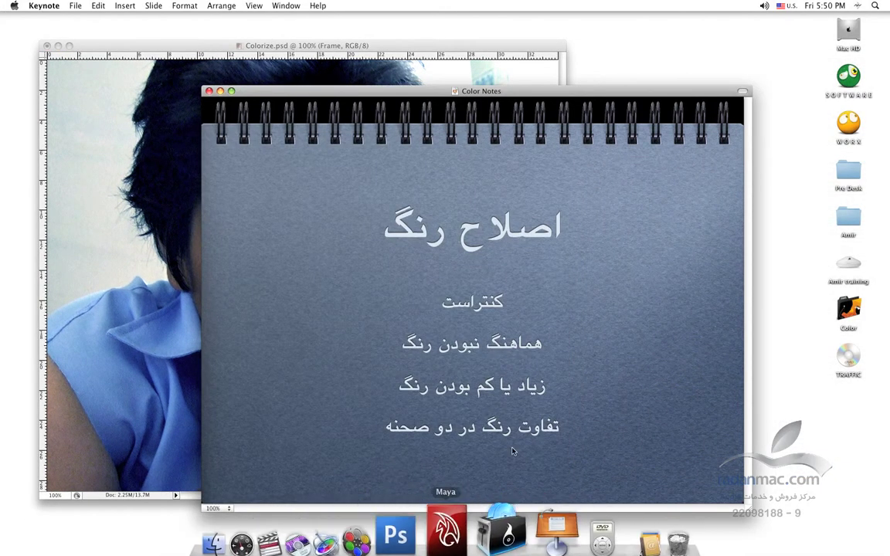
Advance Color Notes to the پرورش رنگ slide, switch briefly to the Photoshop image and back to Keynote, and deselect the slide's text box.
key("Right")
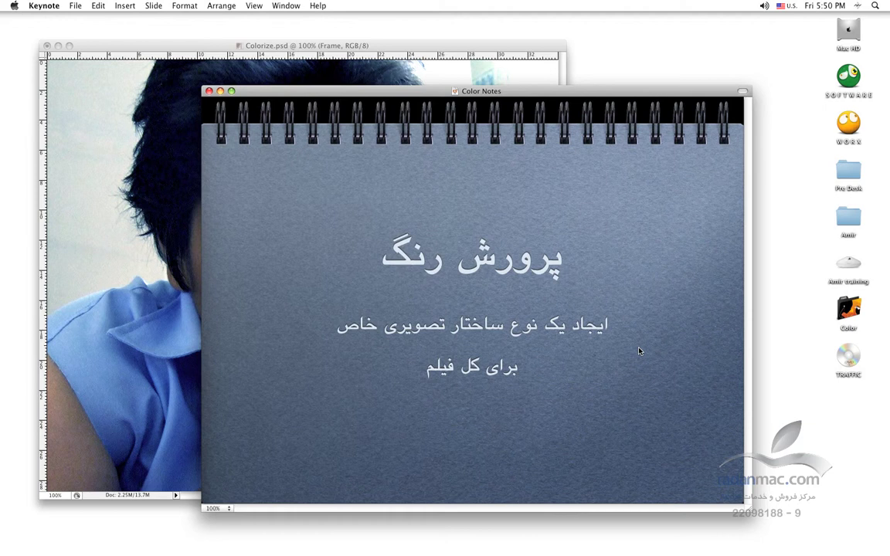
left_click(111, 235)
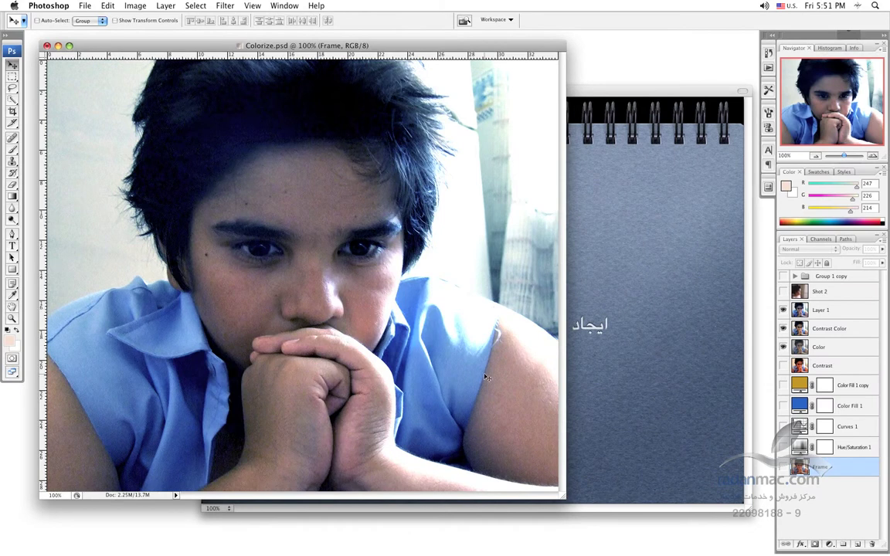
key("super+Tab")
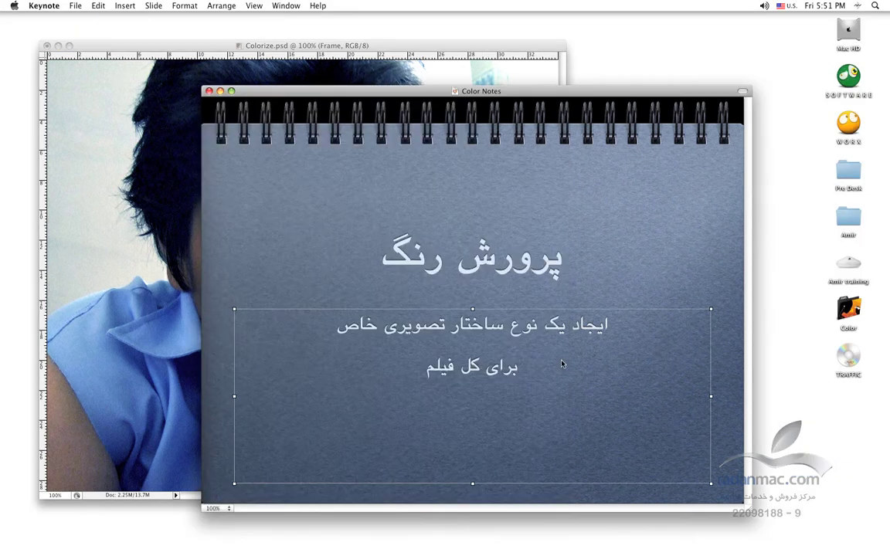
left_click(716, 304)
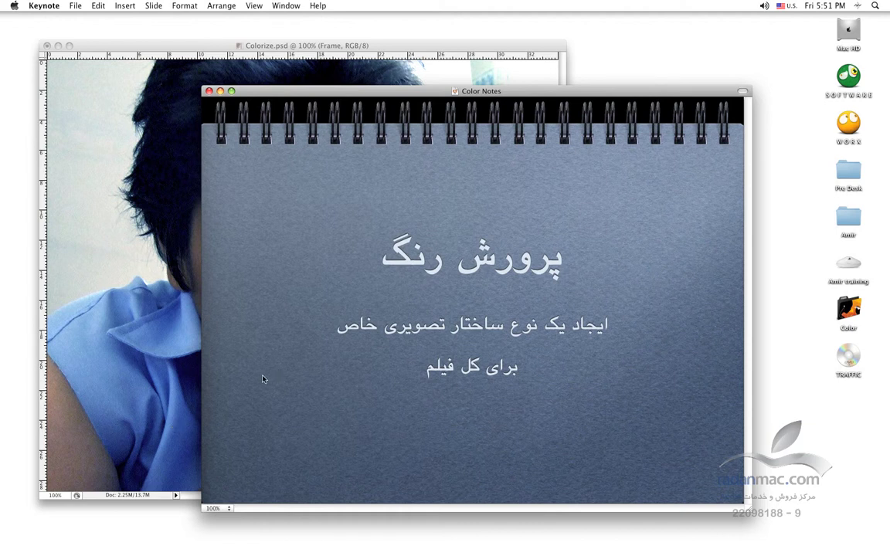
Switch to Photoshop, hide the layers between Shot 2 and Frame, and toggle Shot 2 to compare the two shots.
left_click(136, 369)
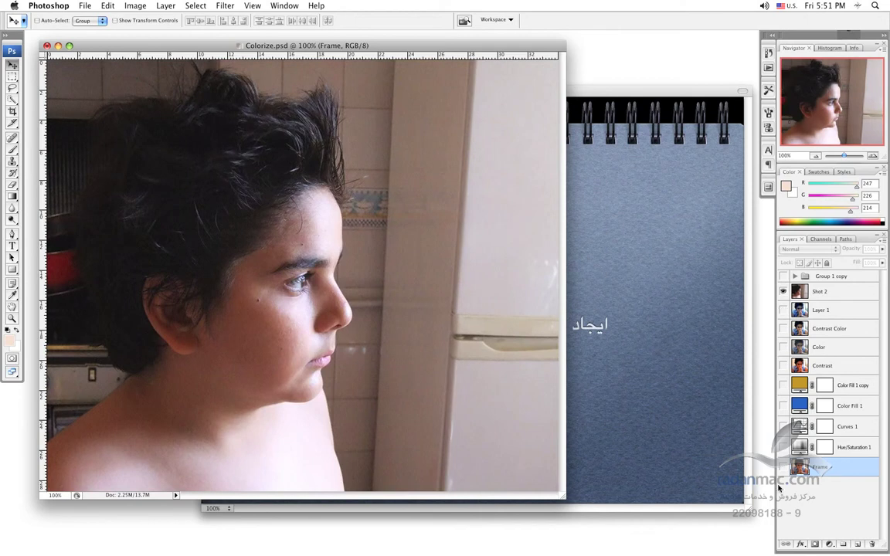
left_click(784, 292)
left_click(785, 291)
left_click(784, 292)
left_click(785, 291)
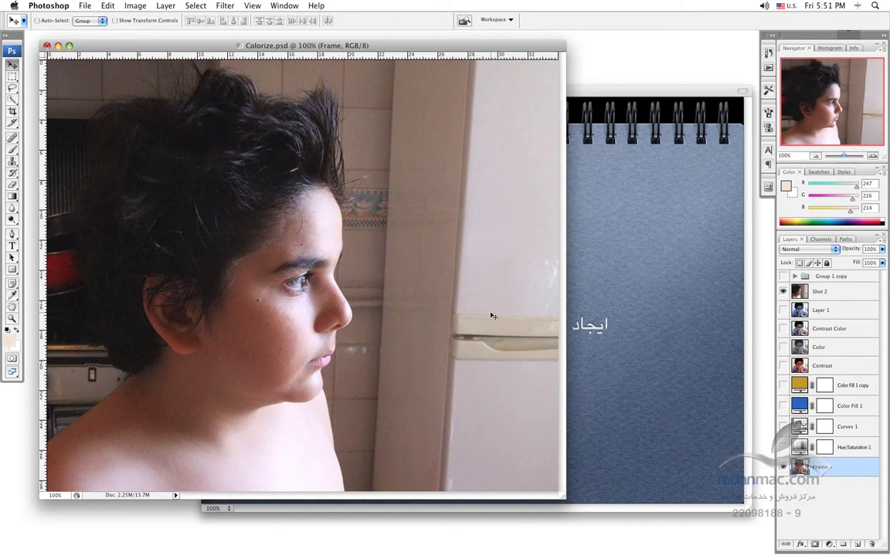
Hide Shot 2 and show the Hue/Saturation 1 and Curves 1 adjustment layers over Frame.
left_click(785, 291)
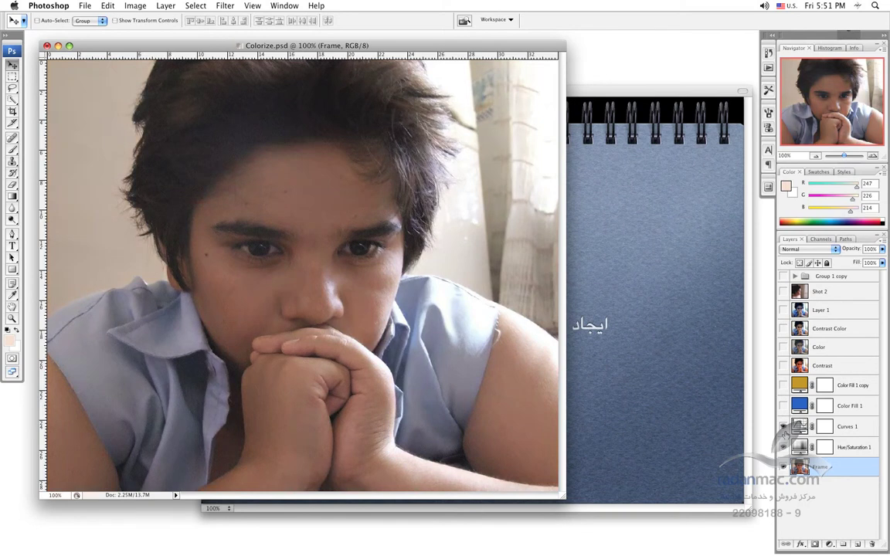
left_click_drag(784, 447, 783, 427)
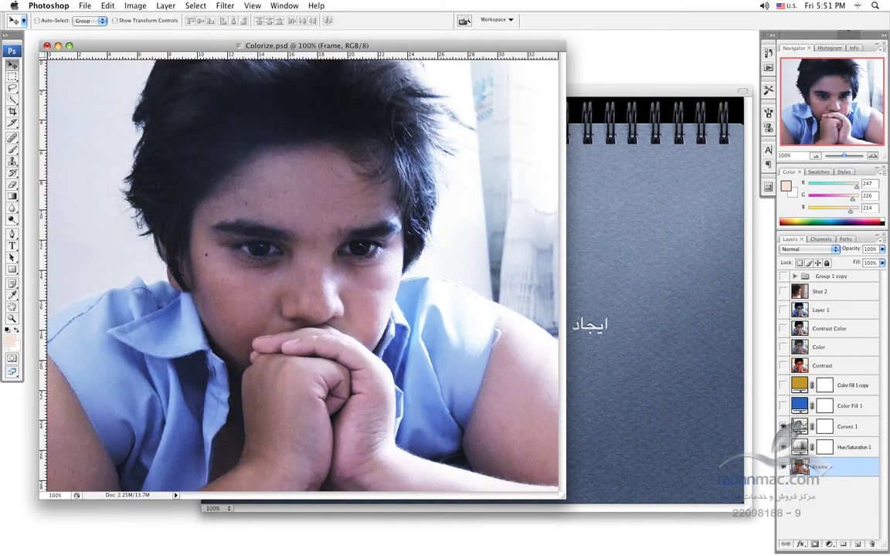